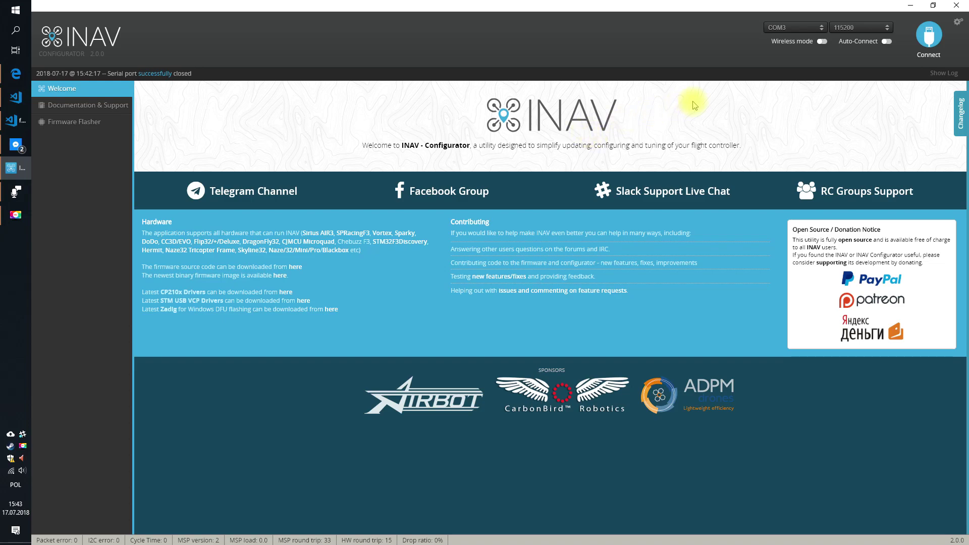
# Connect to the flight controller to bring up the Setup tab with its live orientation model
pyautogui.click(929, 35)
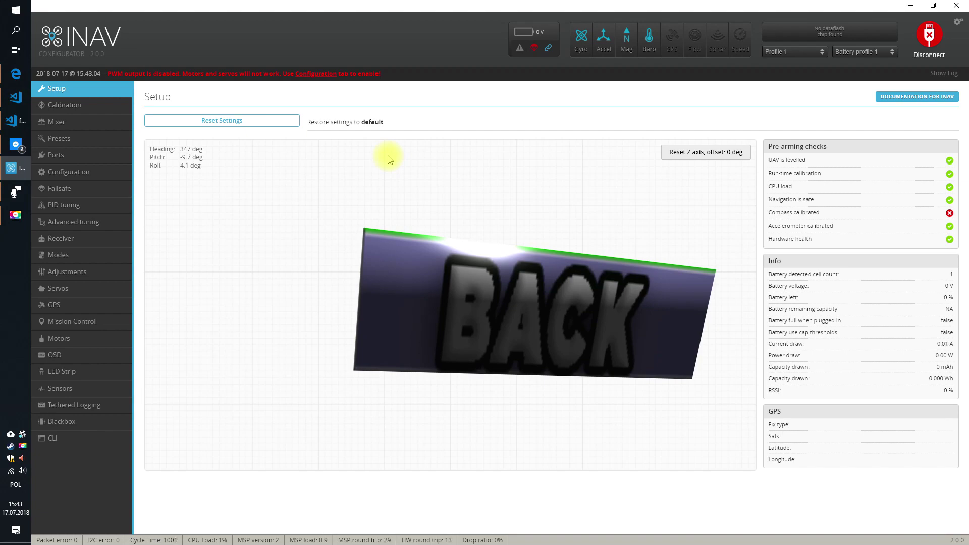
# On the Modes page, add a CH 9 channel range to the OSD SW mode
pyautogui.click(76, 256)
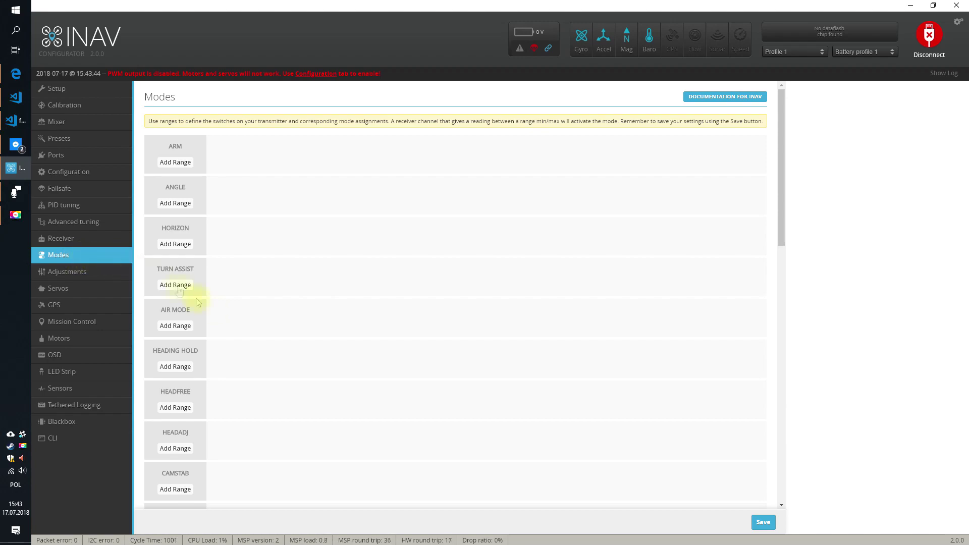
pyautogui.scroll(-3, 283, 389)
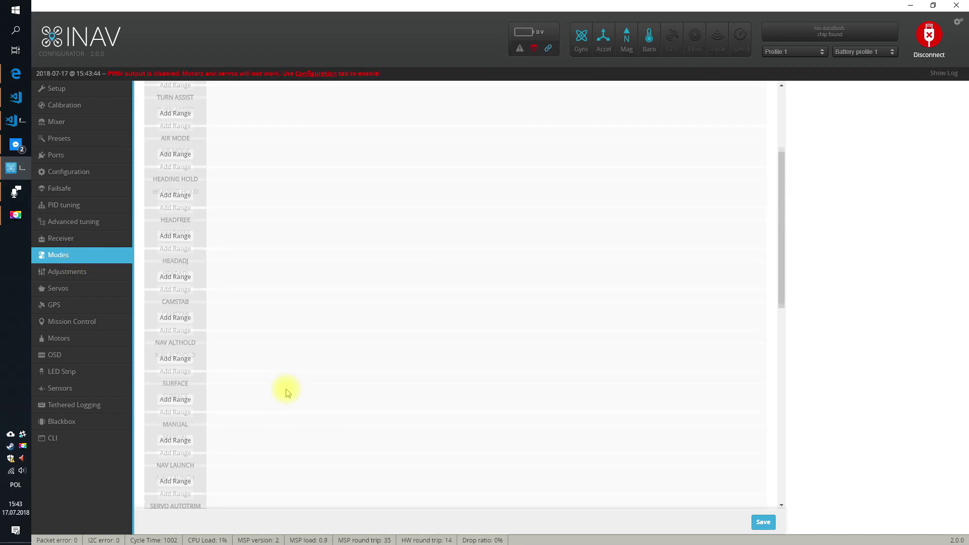
pyautogui.scroll(-5, 285, 391)
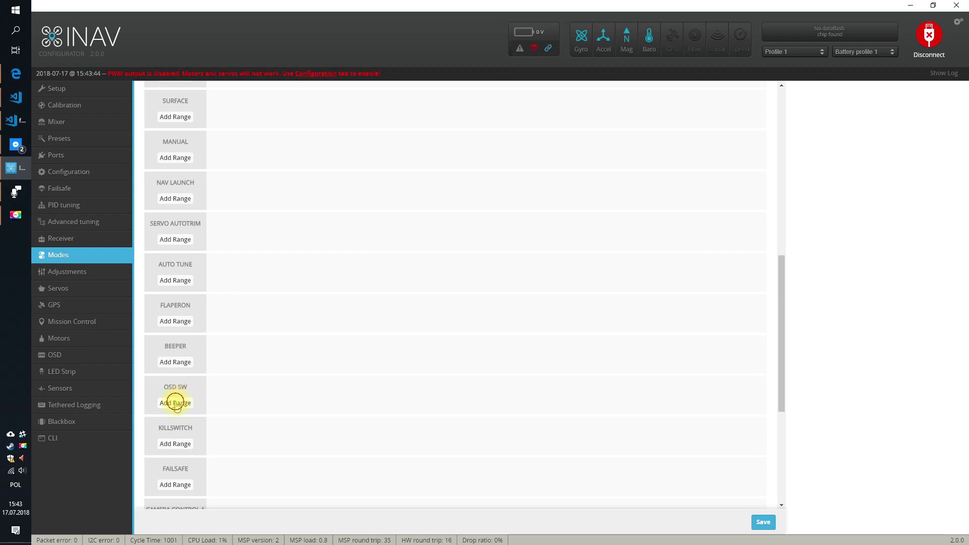
pyautogui.click(175, 402)
pyautogui.click(233, 389)
pyautogui.click(237, 433)
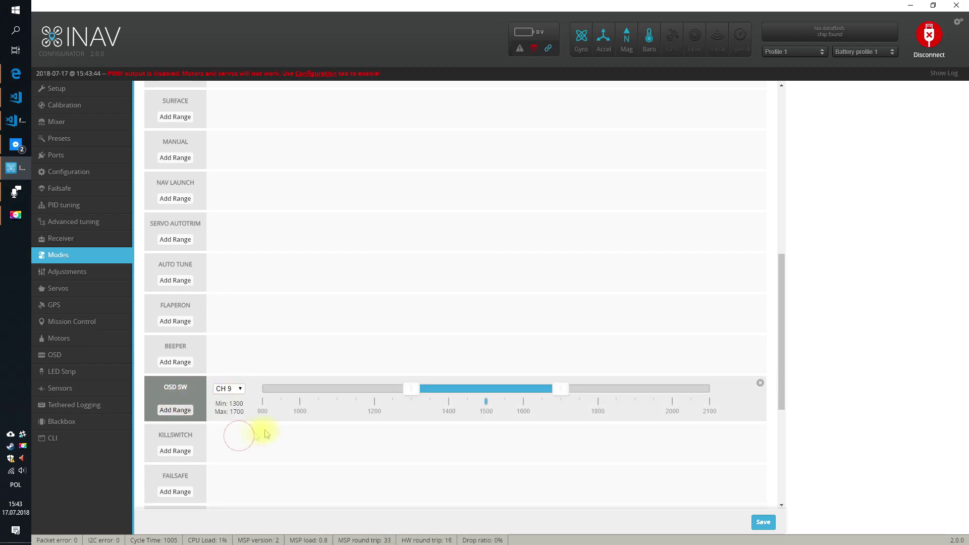
# Set the OSD SW range to 1850–2100, save it, then delete the range
pyautogui.click(556, 387)
pyautogui.moveTo(555, 387); pyautogui.dragTo(710, 388)
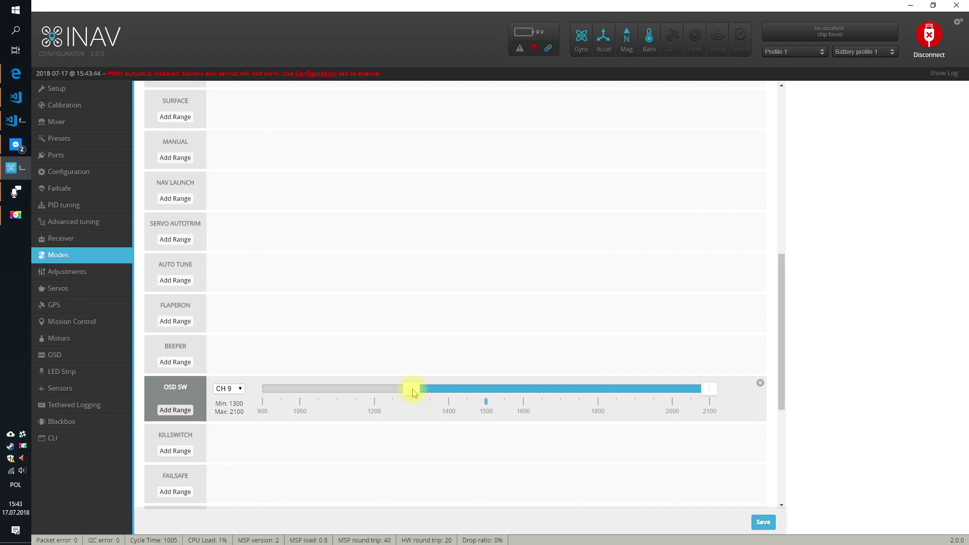
pyautogui.moveTo(411, 388); pyautogui.dragTo(616, 388)
pyautogui.click(763, 522)
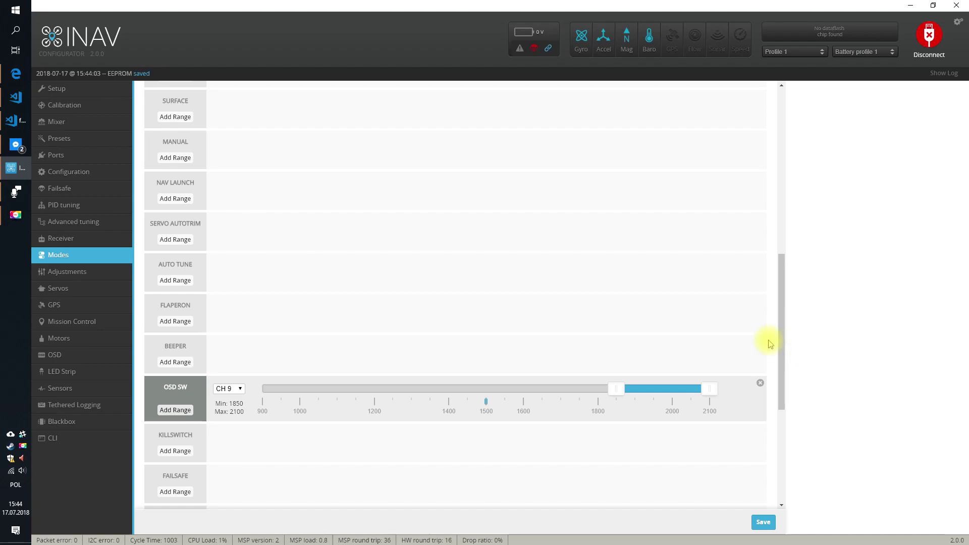
pyautogui.click(760, 383)
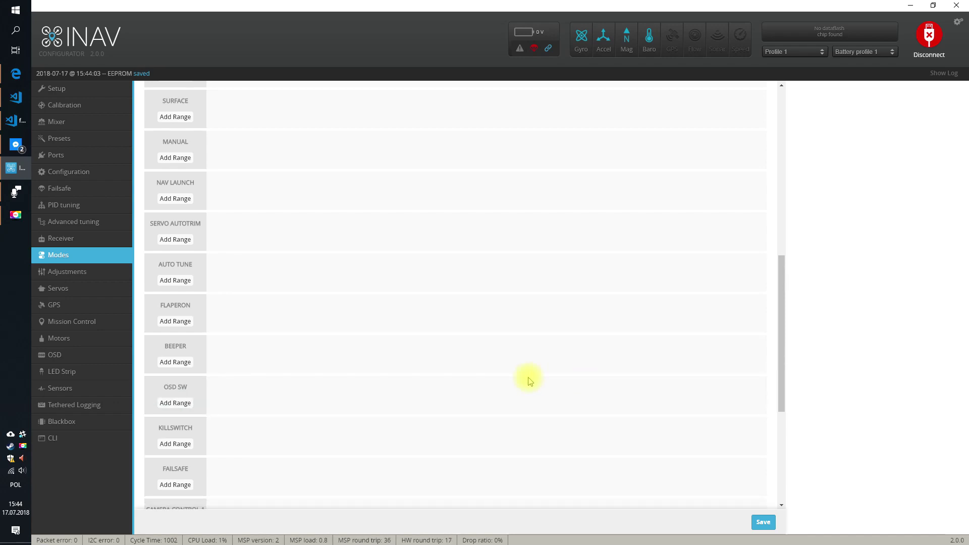
# Give OSD ALT 1 a CH 9 range of 925–1125
pyautogui.scroll(-5, 528, 380)
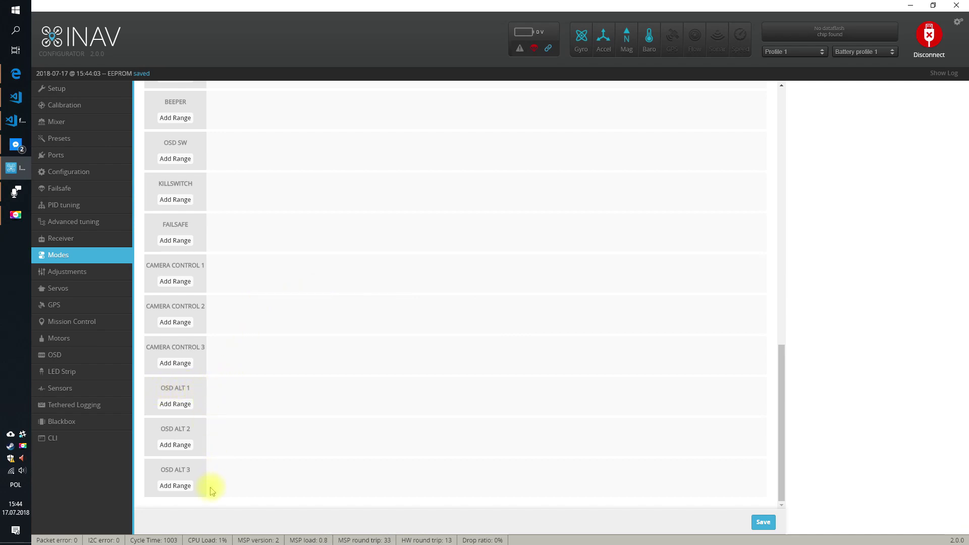
pyautogui.click(174, 405)
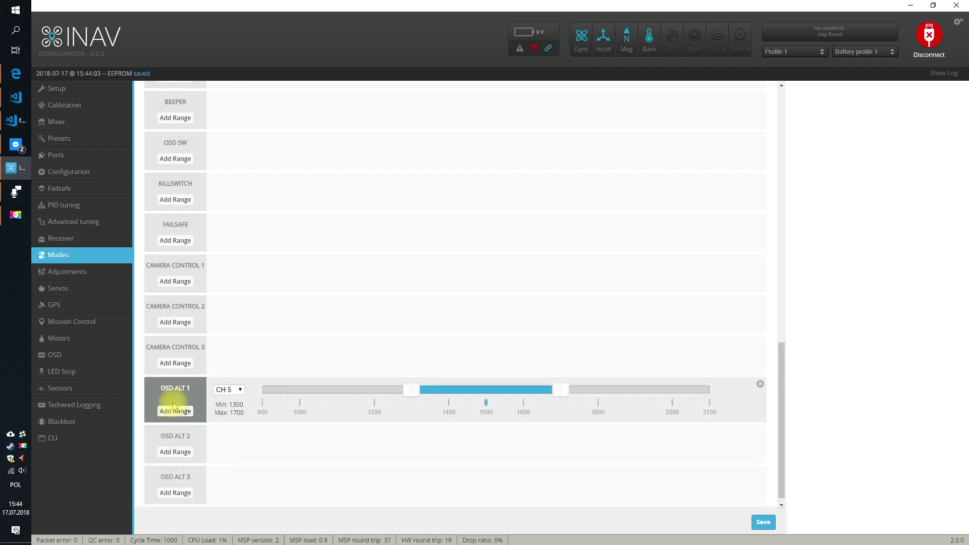
pyautogui.click(240, 390)
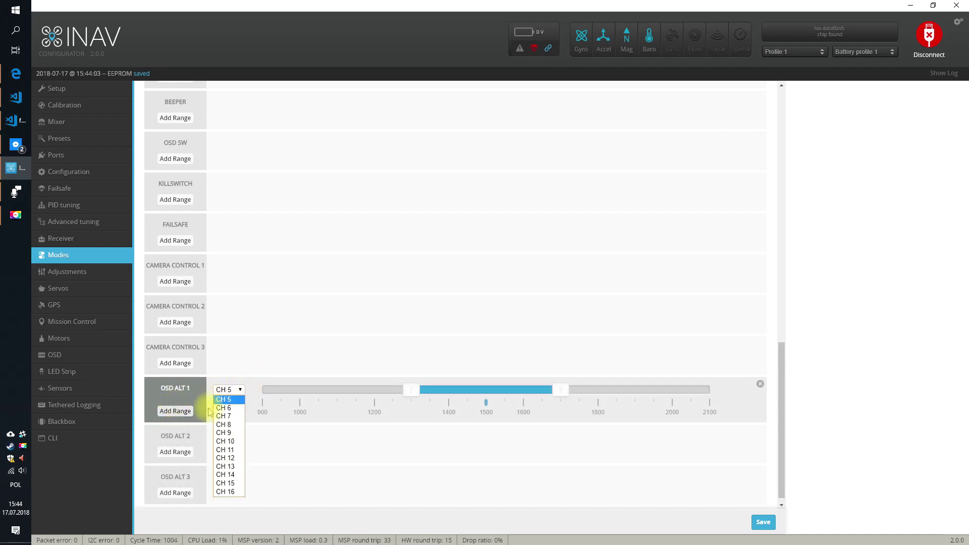
pyautogui.click(237, 433)
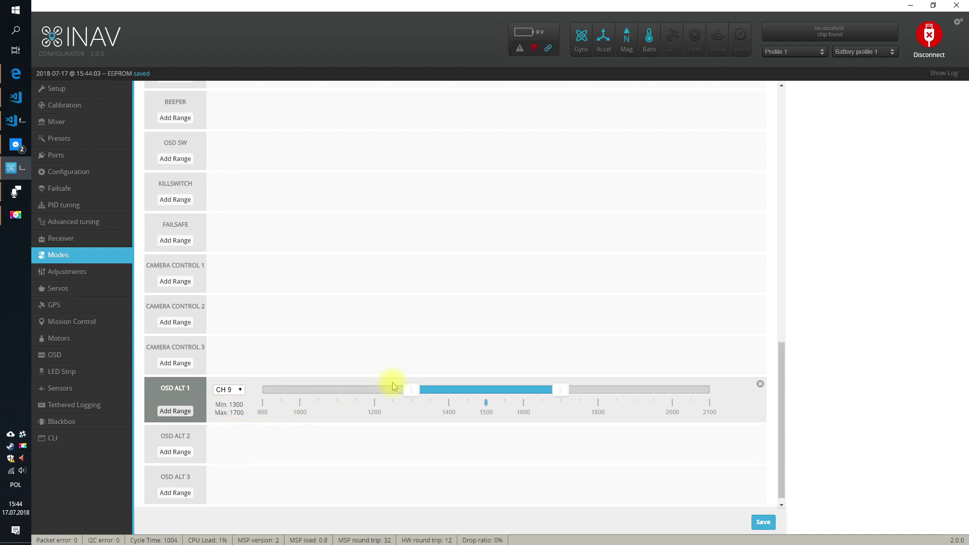
pyautogui.moveTo(411, 390); pyautogui.dragTo(272, 399)
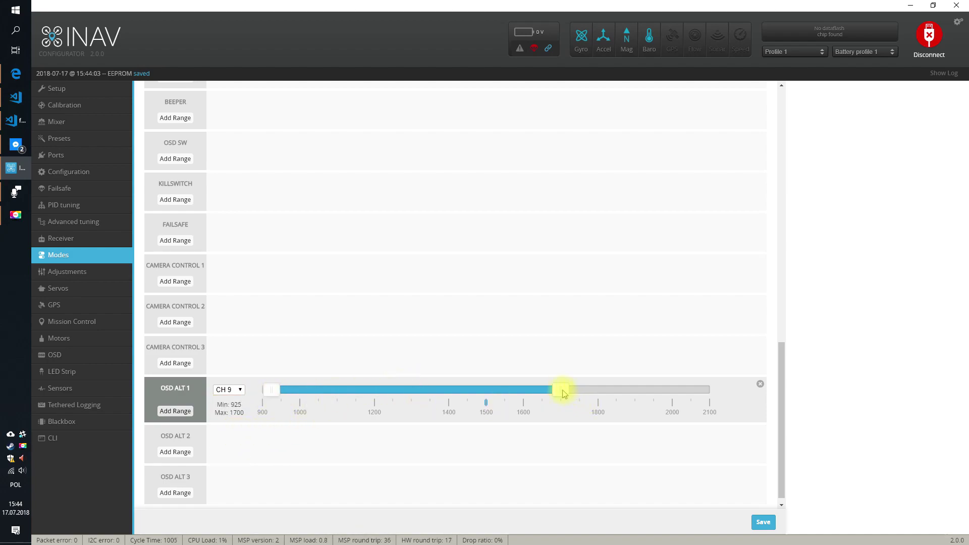
pyautogui.moveTo(564, 394); pyautogui.dragTo(346, 394)
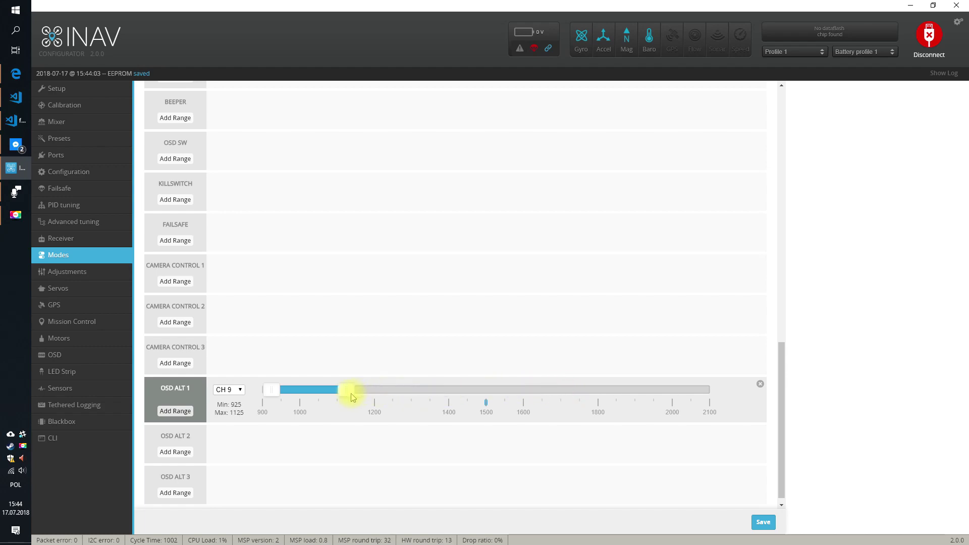
# Give OSD ALT 2 a CH 9 range of 1300–1700
pyautogui.click(180, 453)
pyautogui.click(228, 438)
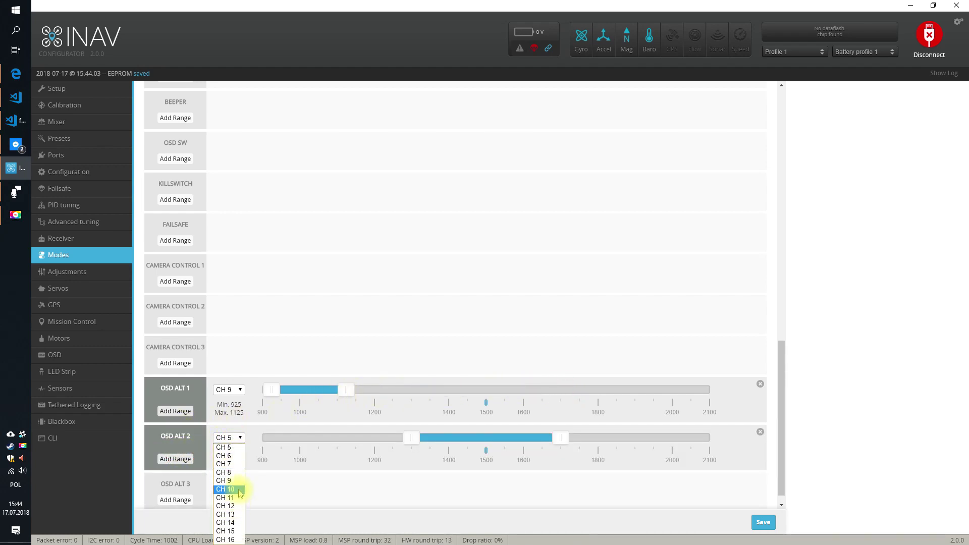
pyautogui.click(225, 480)
# Give OSD ALT 3 a CH 9 range of 1800–2100 and save all three ranges
pyautogui.scroll(-1, 671, 458)
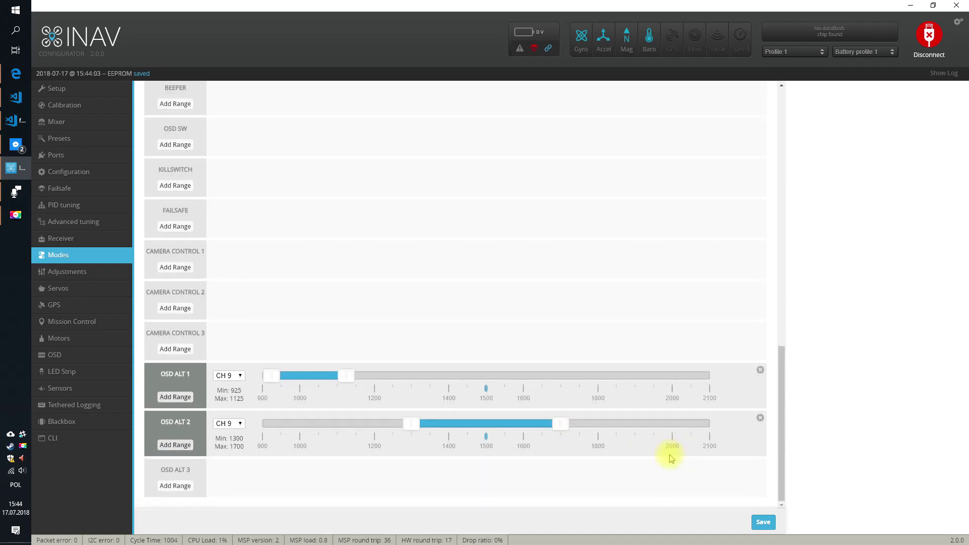
pyautogui.click(174, 485)
pyautogui.click(241, 472)
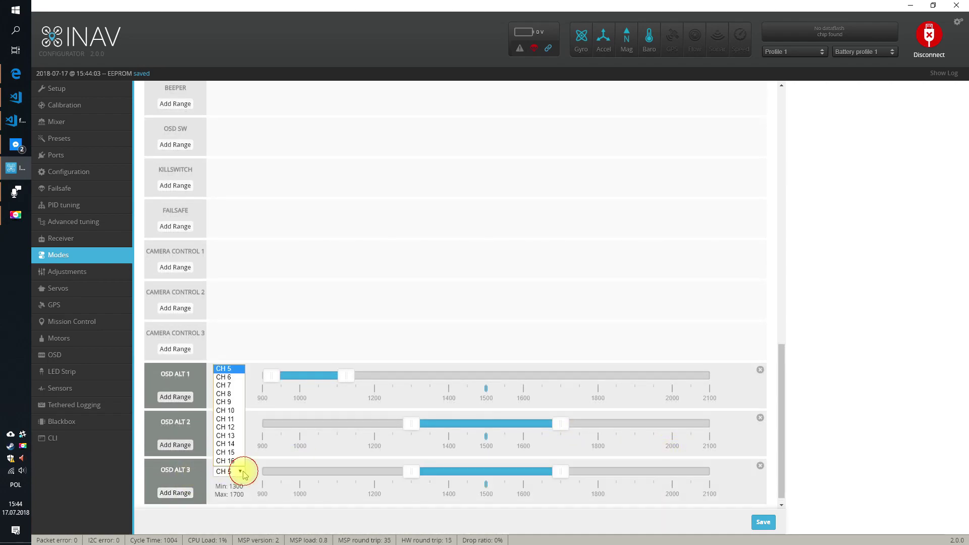
pyautogui.click(230, 402)
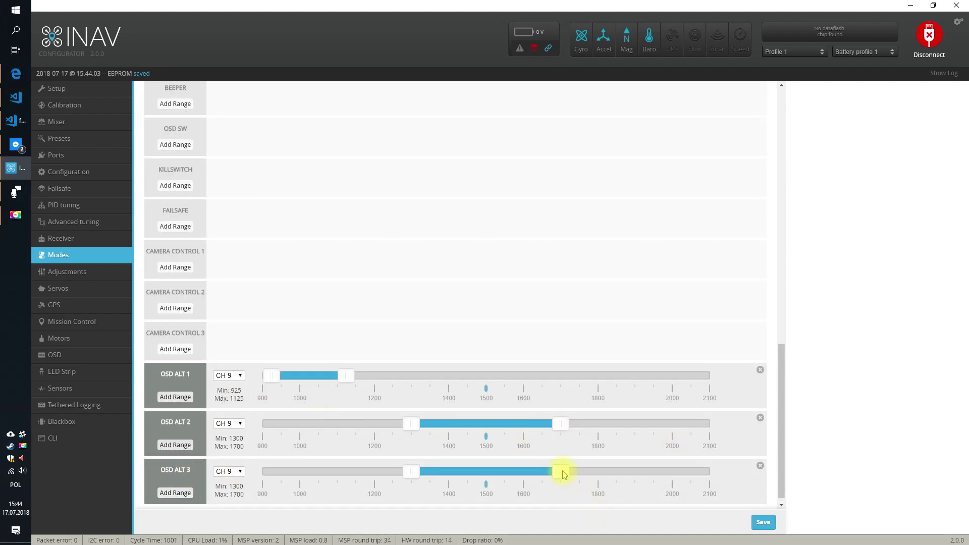
pyautogui.moveTo(563, 475); pyautogui.dragTo(751, 458)
pyautogui.moveTo(410, 471); pyautogui.dragTo(586, 478)
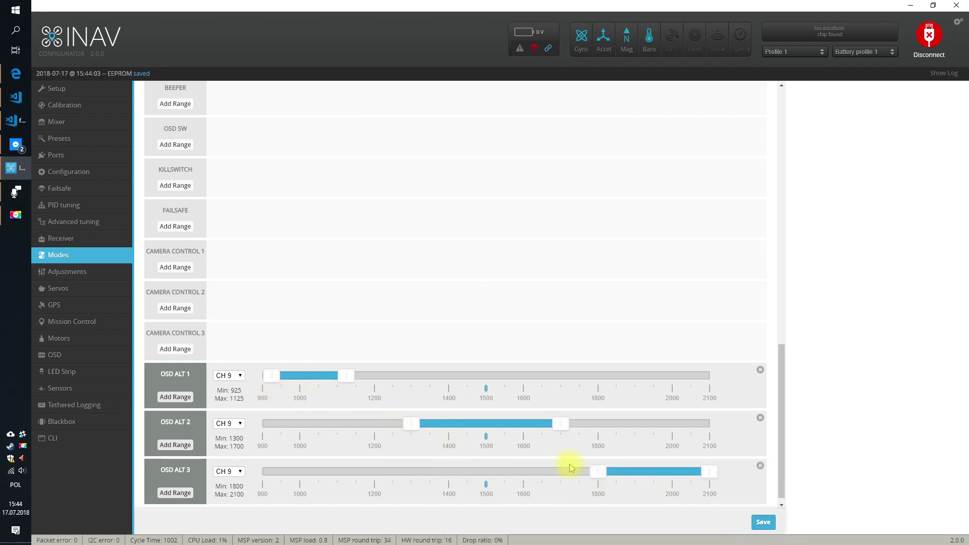
pyautogui.click(763, 522)
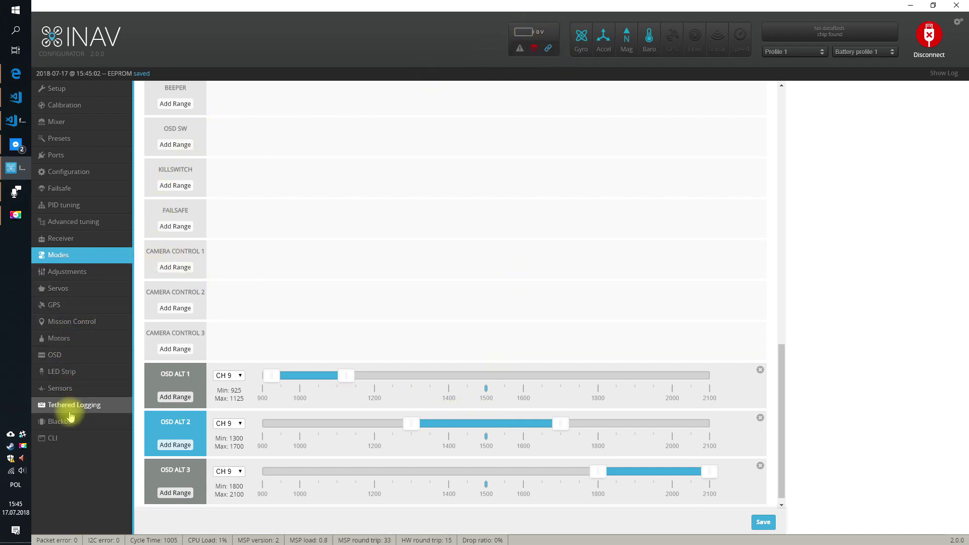
# On the OSD page, select Alternative Layout #1 for editing
pyautogui.click(74, 355)
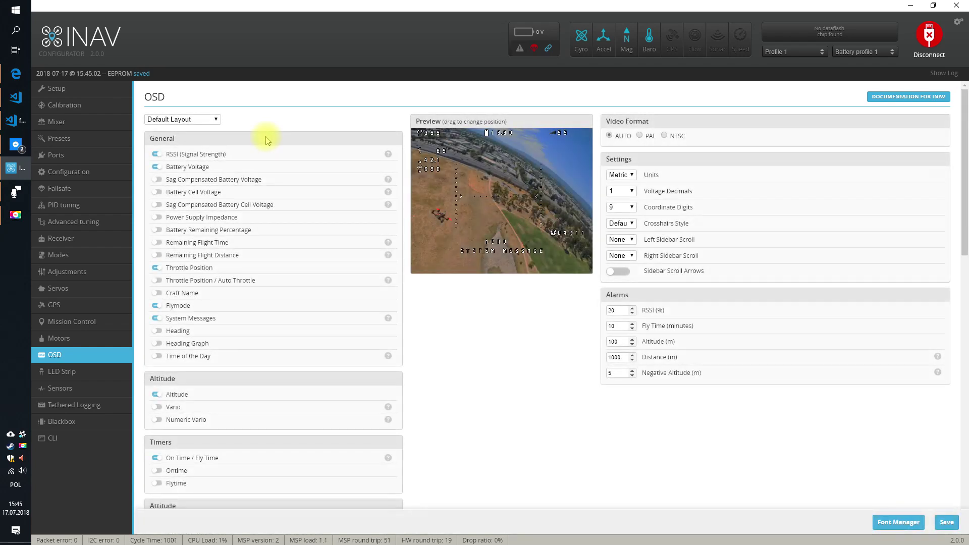
pyautogui.click(170, 120)
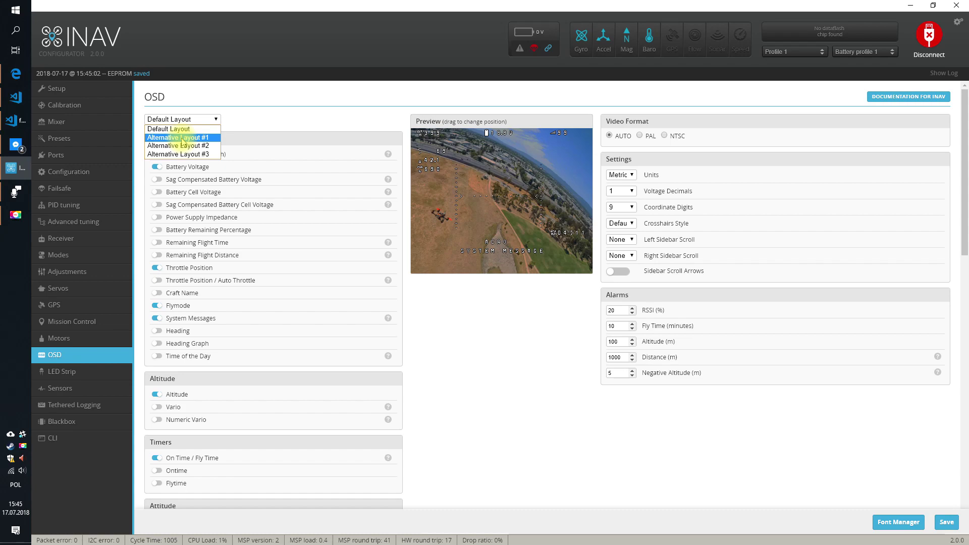
pyautogui.click(183, 138)
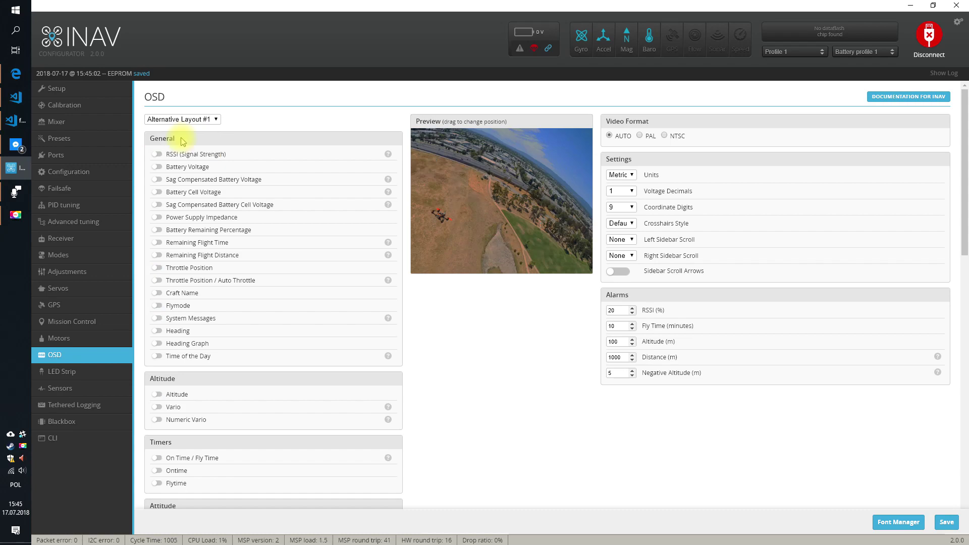
# Enable RSSI, battery remaining percentage and flight mode, move the latter two lower, and save
pyautogui.click(154, 157)
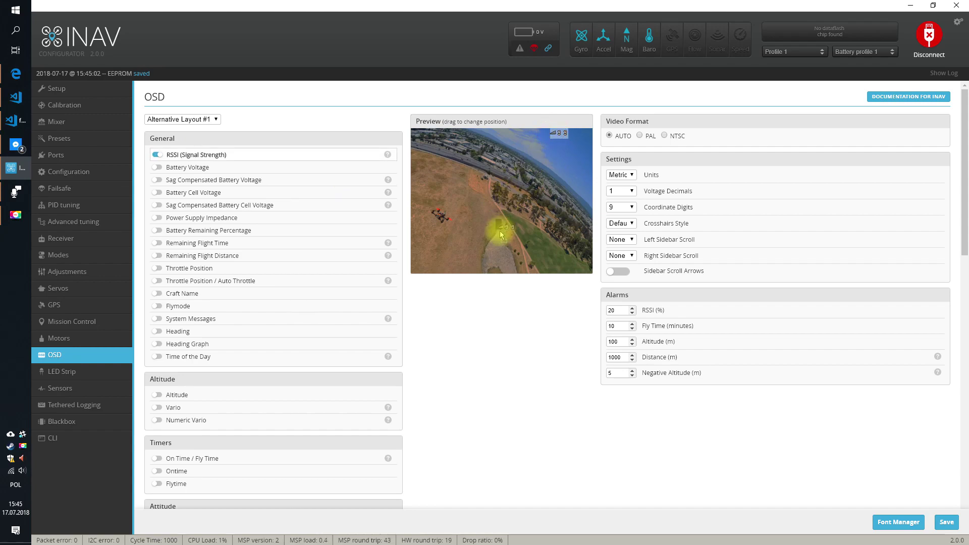
pyautogui.click(157, 230)
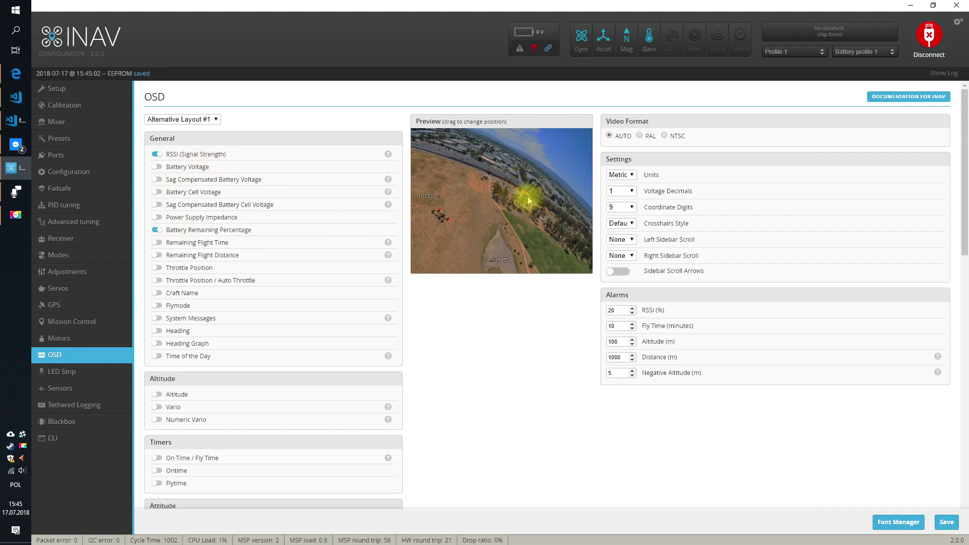
pyautogui.moveTo(420, 198); pyautogui.dragTo(437, 260)
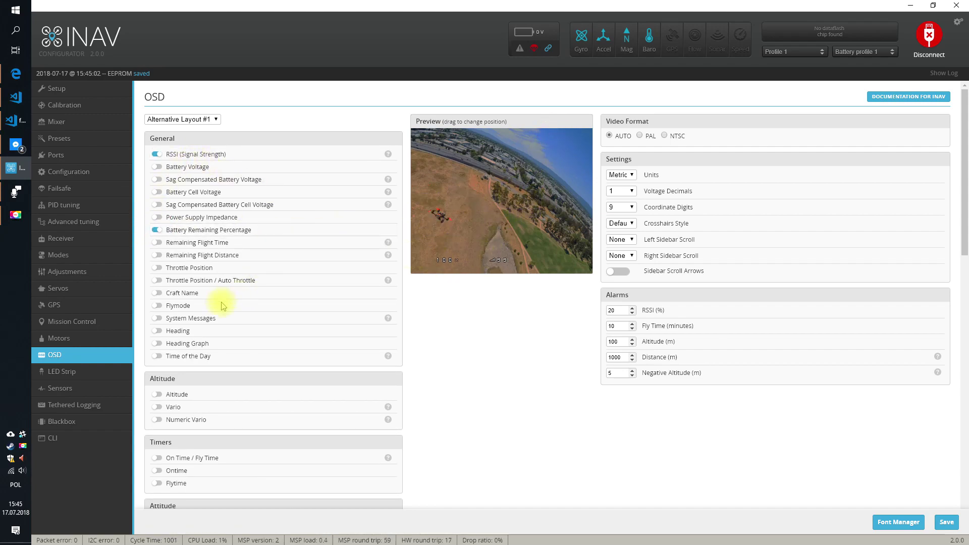
pyautogui.click(158, 306)
pyautogui.moveTo(488, 253); pyautogui.dragTo(489, 255)
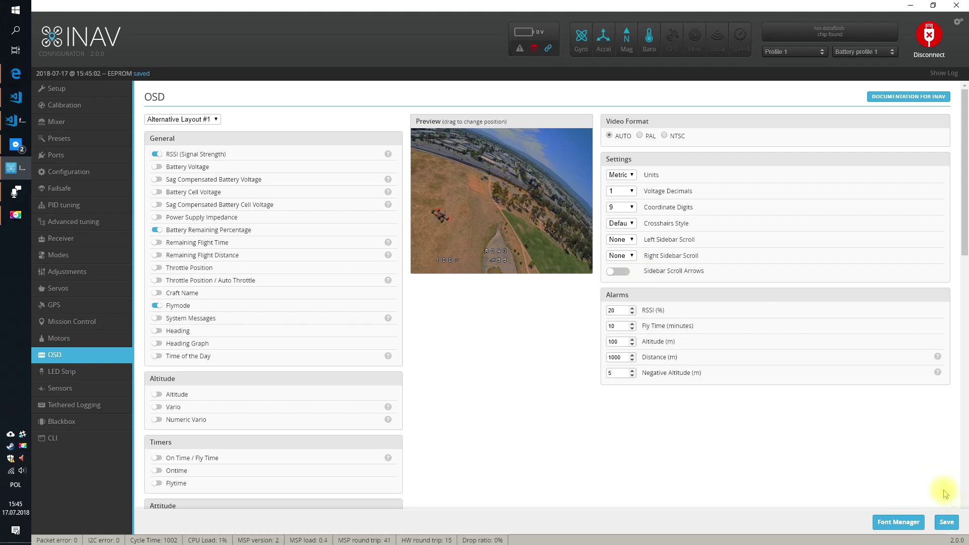
pyautogui.click(948, 522)
# Cycle through the OSD layouts and return to Alternative Layout #1
pyautogui.click(190, 120)
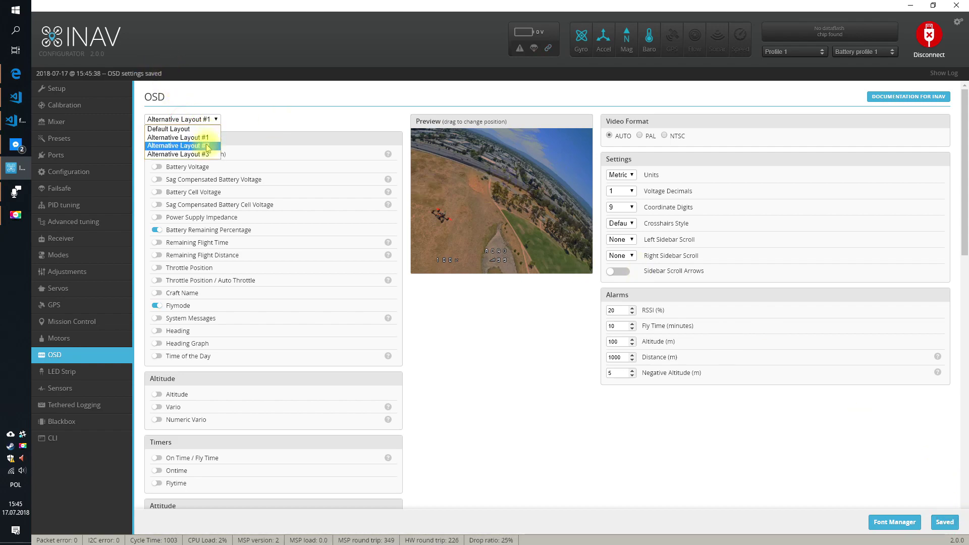
pyautogui.click(208, 147)
pyautogui.click(200, 119)
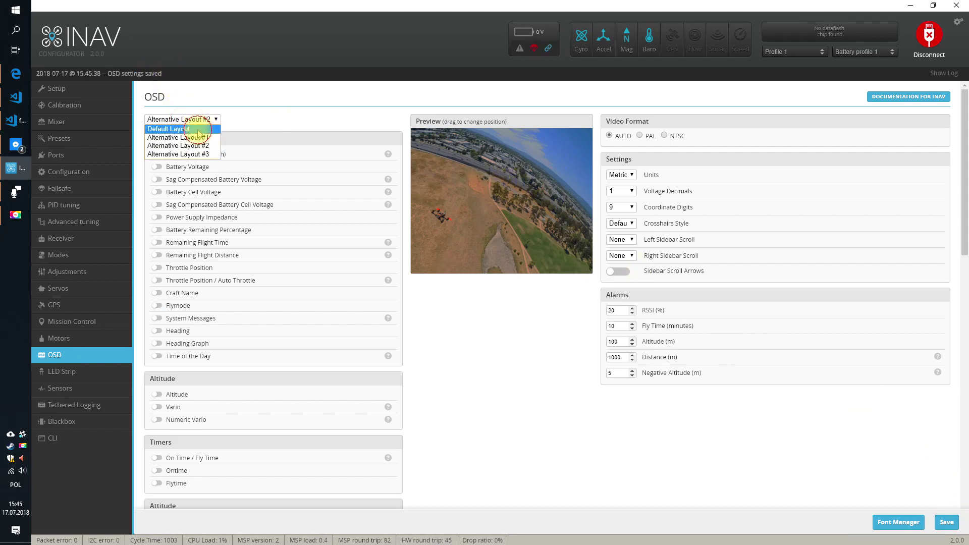
pyautogui.click(196, 129)
pyautogui.click(197, 119)
pyautogui.click(195, 141)
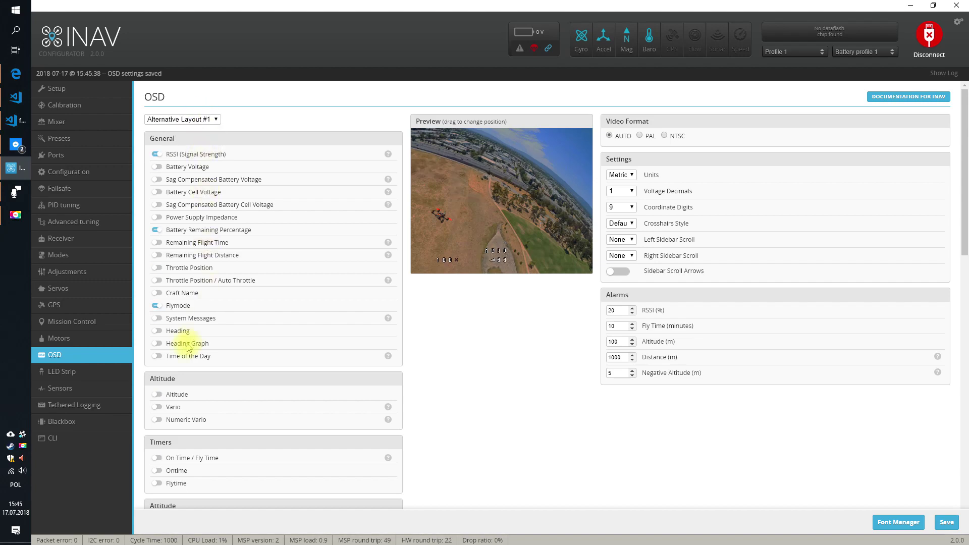
# Enable heading, vario, Ontime, crosshairs, artificial horizon and horizon sidebars, then save the layout
pyautogui.click(158, 332)
pyautogui.click(158, 407)
pyautogui.scroll(-3, 191, 374)
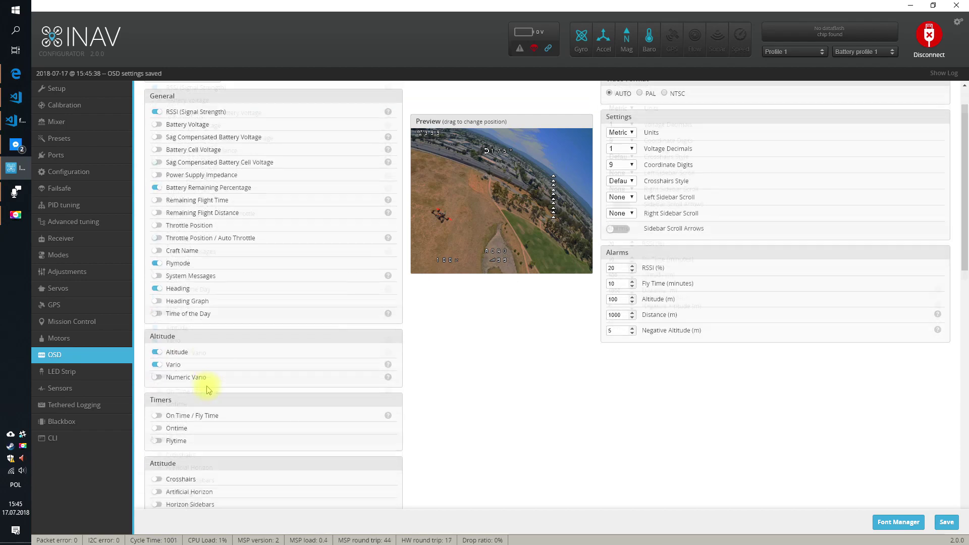
pyautogui.click(158, 320)
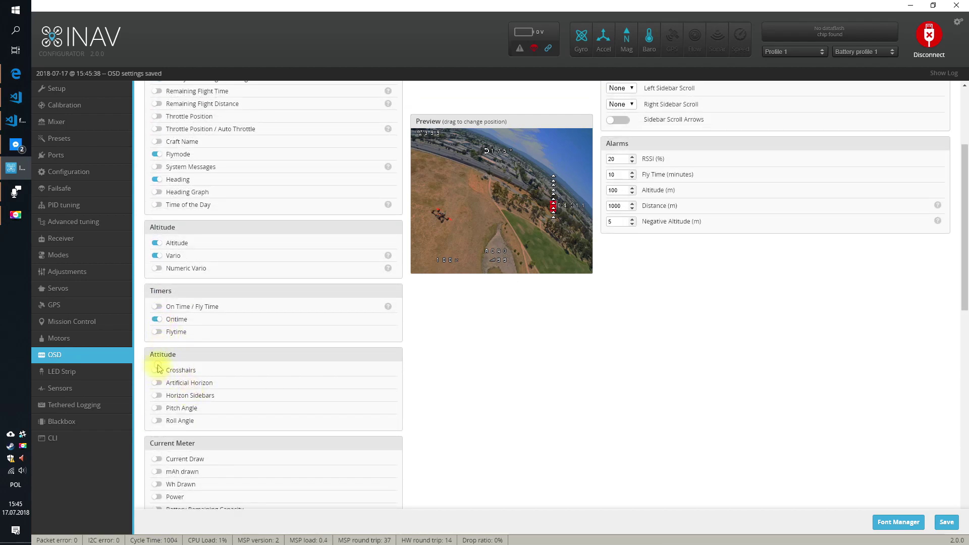
pyautogui.click(158, 369)
pyautogui.click(167, 383)
pyautogui.click(158, 398)
pyautogui.click(944, 523)
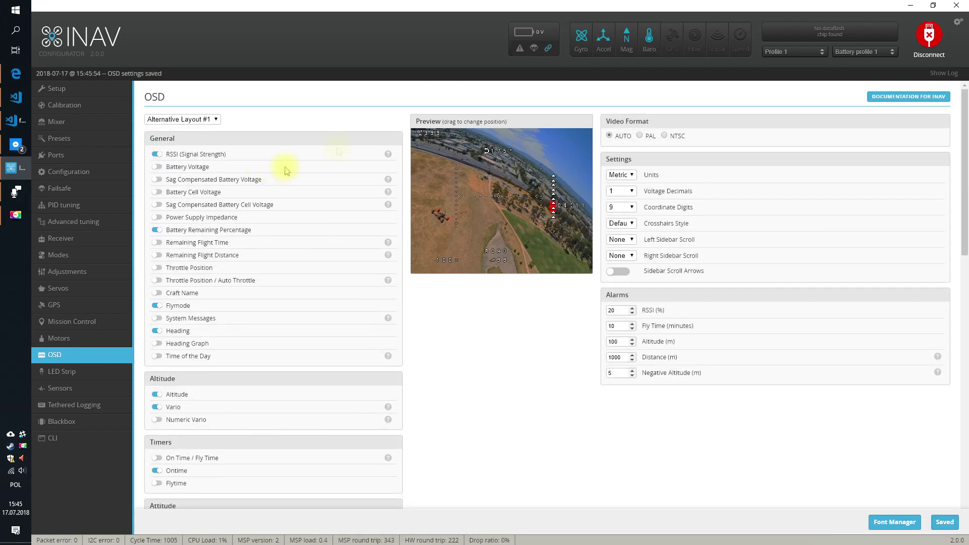
pyautogui.click(202, 120)
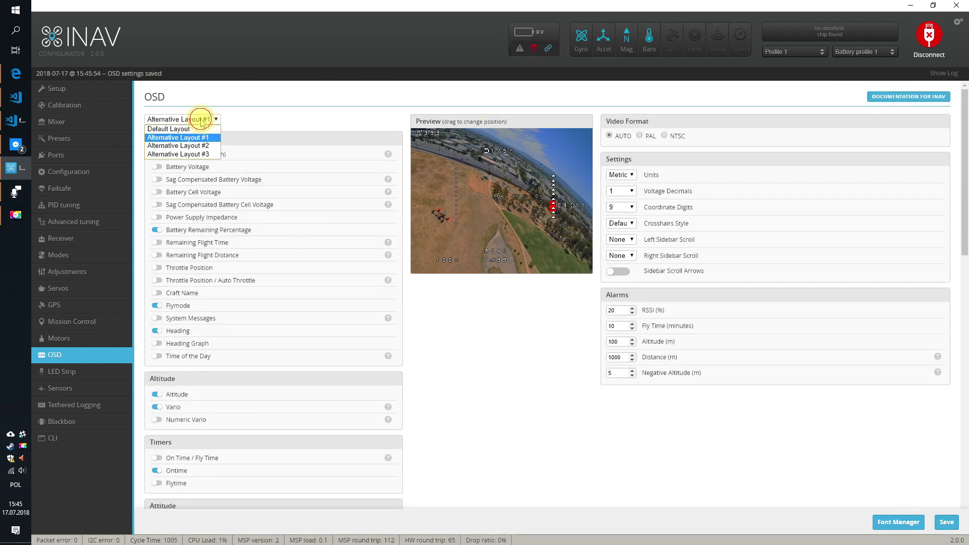
# In Alternative Layout #2, enable RSSI, battery voltage and On Time / Fly Time, placed lower in the preview
pyautogui.click(208, 146)
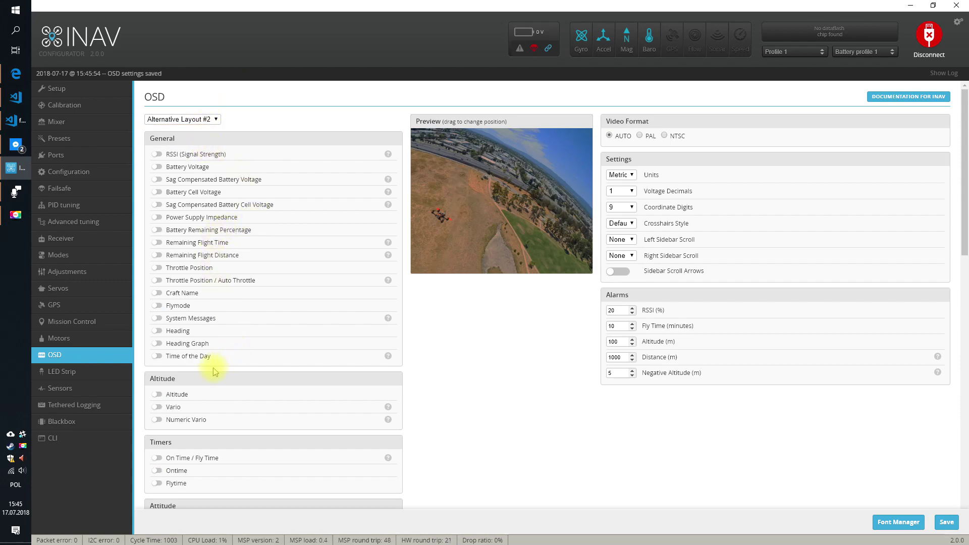
pyautogui.click(157, 154)
pyautogui.moveTo(552, 134); pyautogui.dragTo(395, 266)
pyautogui.click(157, 167)
pyautogui.scroll(-2, 151, 384)
pyautogui.click(161, 362)
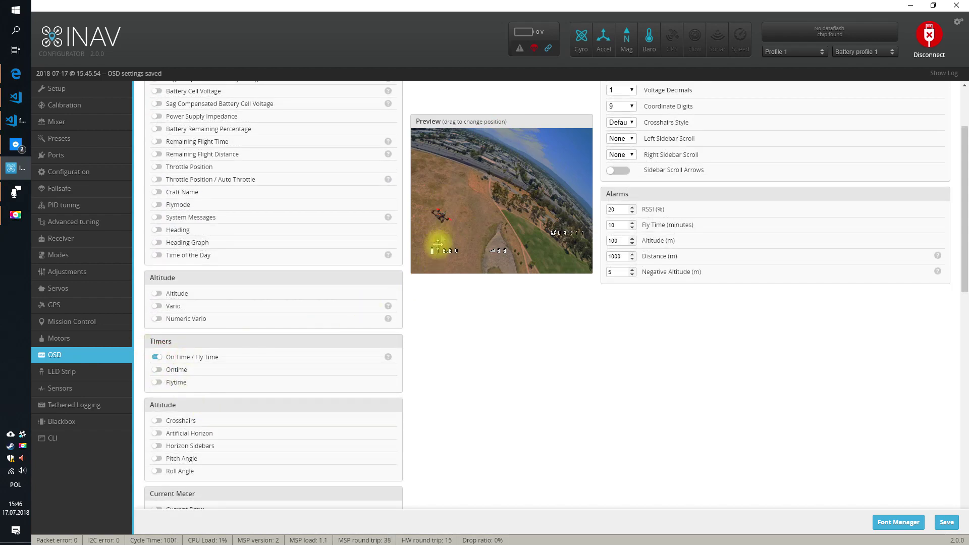
pyautogui.moveTo(554, 235); pyautogui.dragTo(553, 255)
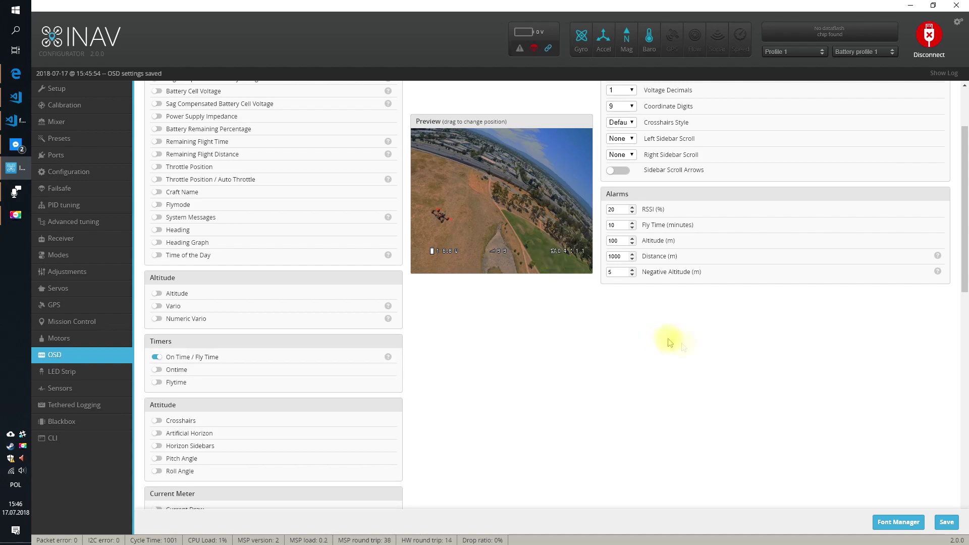
# Save Alternative Layout #2 and switch to Alternative Layout #3
pyautogui.click(947, 522)
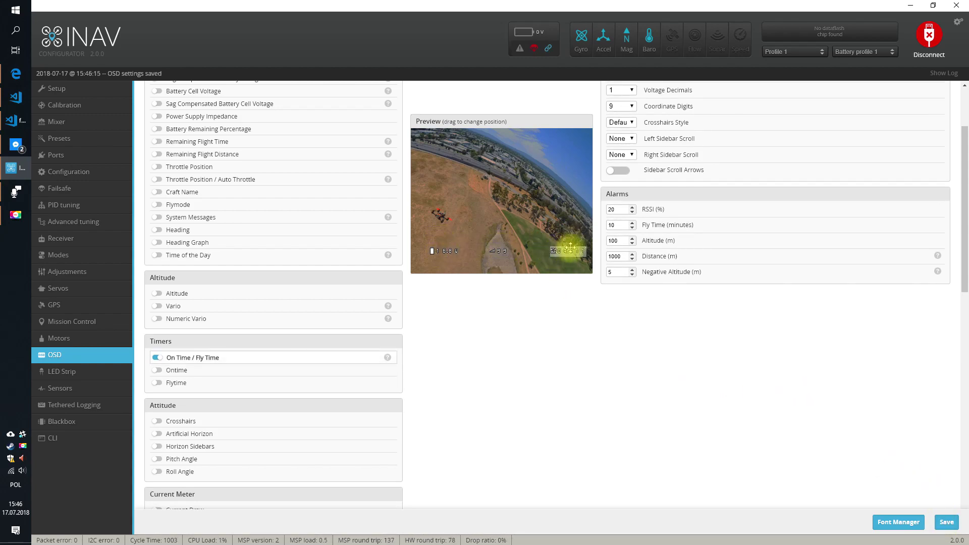
pyautogui.scroll(1, 319, 203)
pyautogui.scroll(3, 319, 203)
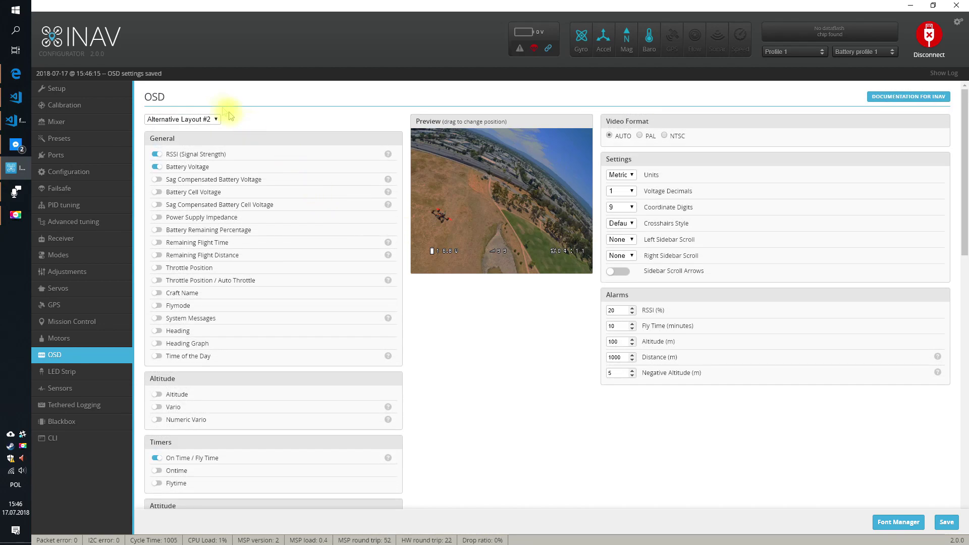
pyautogui.click(206, 120)
pyautogui.click(201, 154)
# Save Alternative Layout #3 and review the OSD overlay in the FPV footage
pyautogui.click(945, 523)
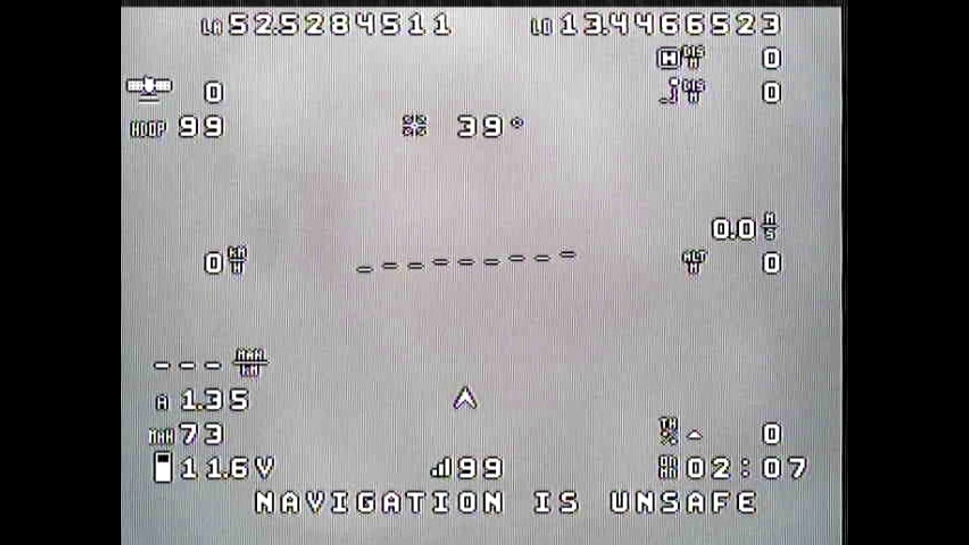